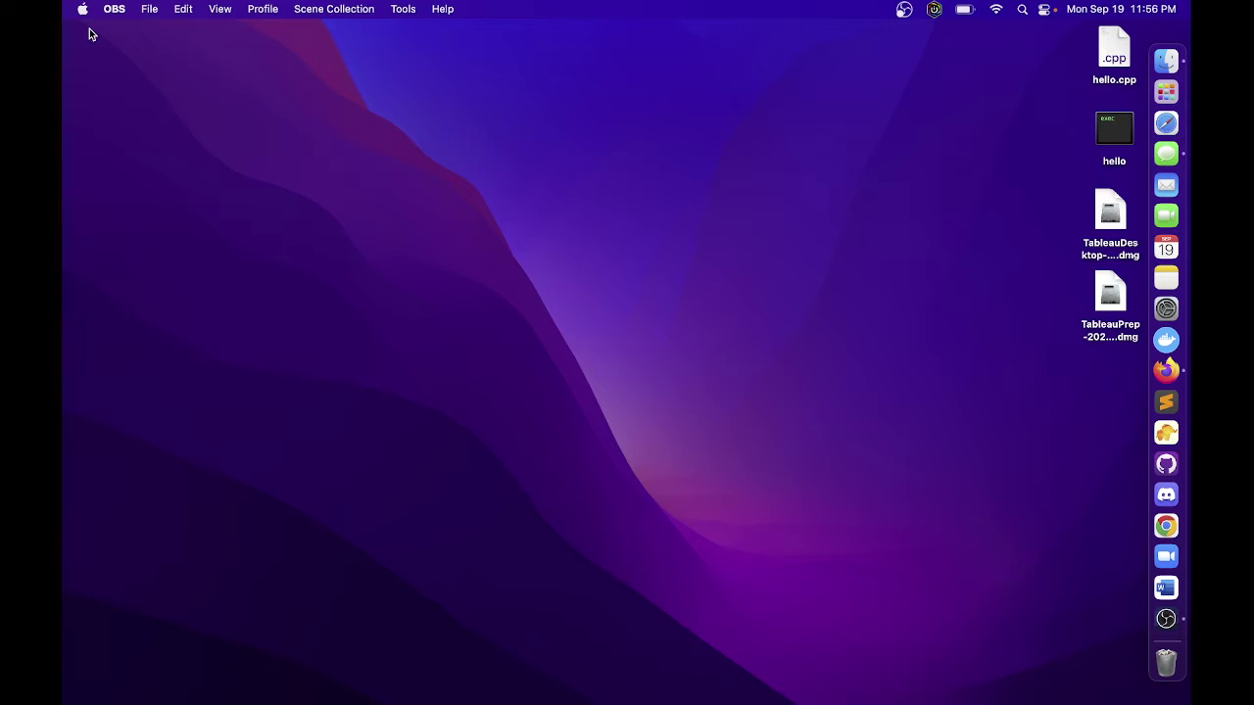
Step: Open the Tableau Prep disk image and launch the Tableau Prep Builder.pkg installer
left_click(1109, 312)
double_click(387, 253)
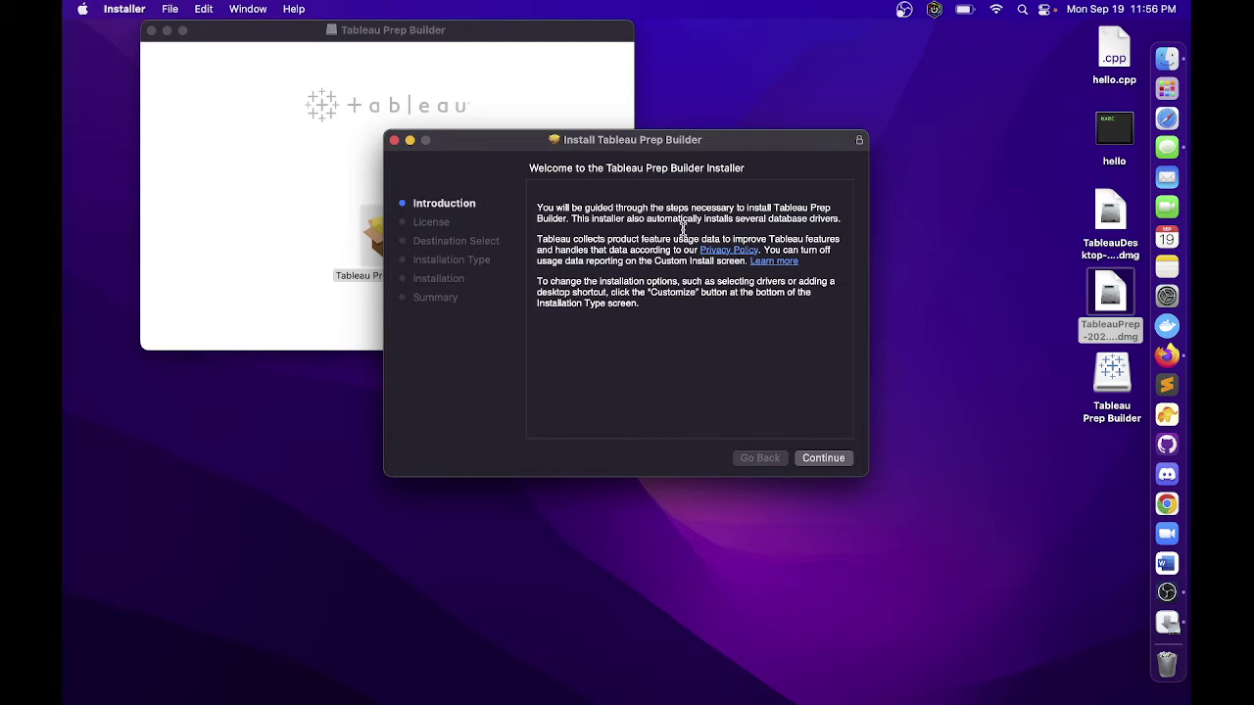
Step: Accept the license, start a standard install on Macintosh HD, and enter the Mac password
left_click(834, 460)
left_click(834, 460)
left_click(780, 353)
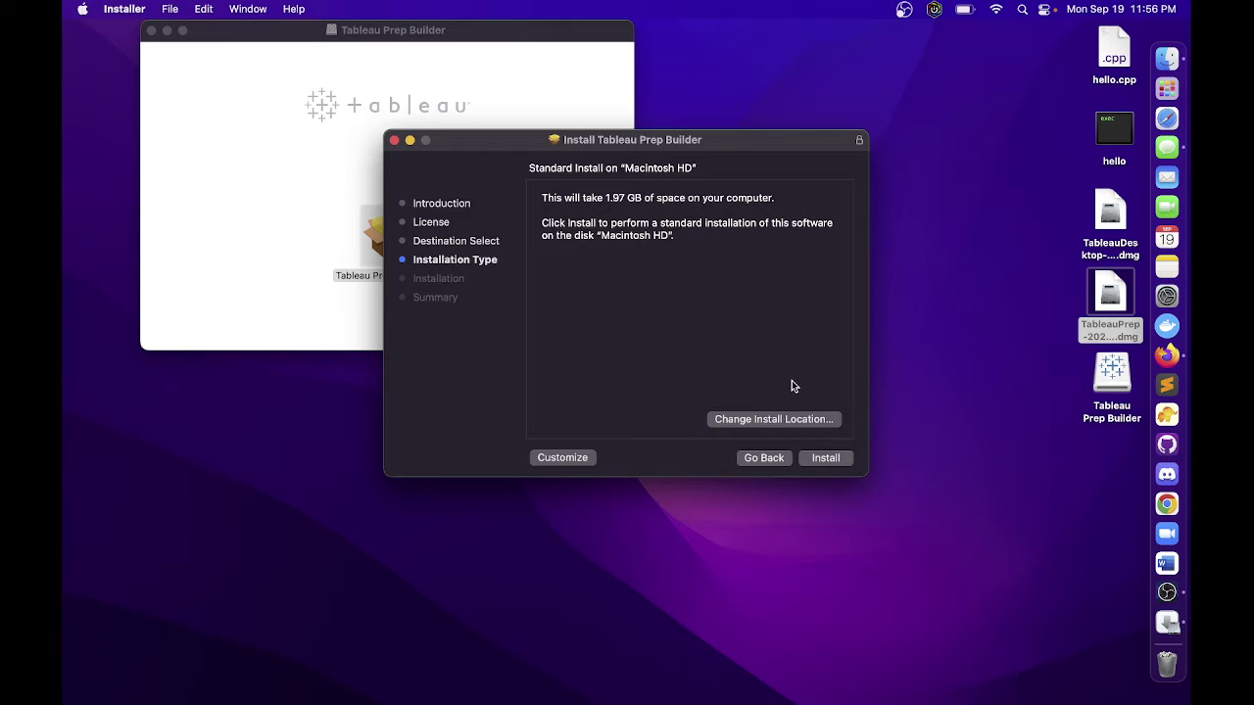
left_click(821, 460)
type("•••••••")
Step: Authorize with Install Software and let the Tableau Prep Builder installation finish
left_click(641, 335)
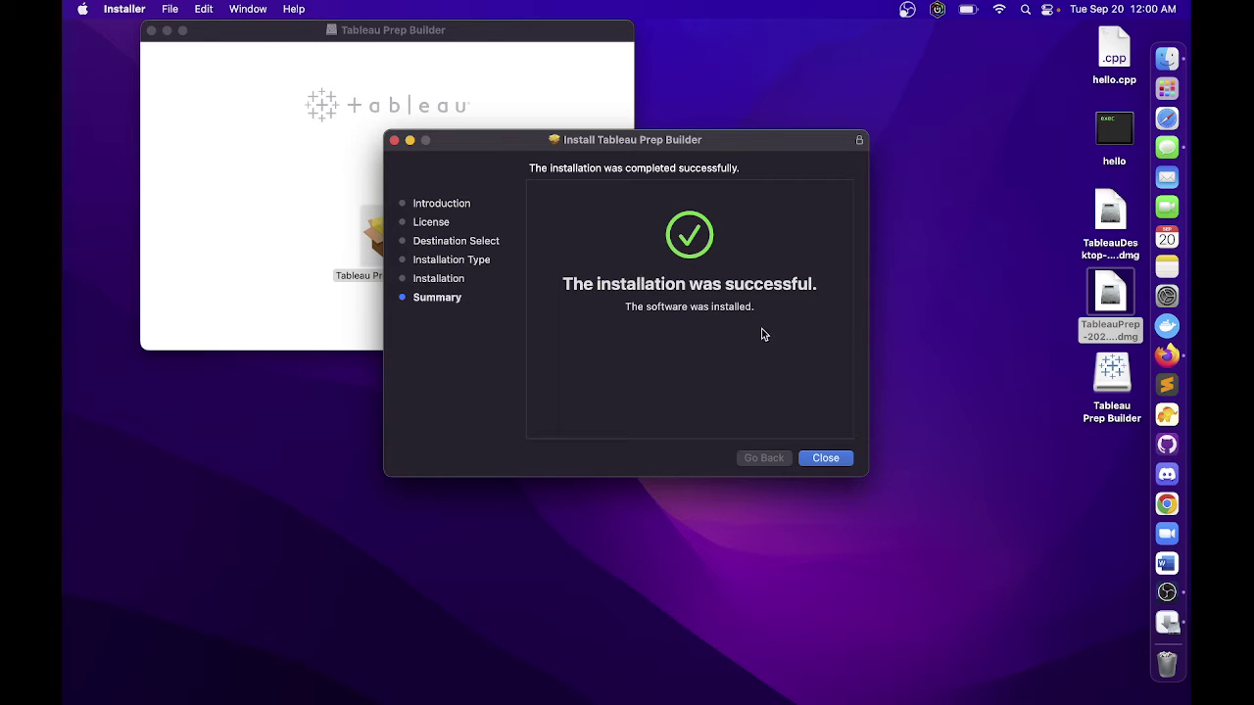
Step: Close the installer and disk image window, then eject the Tableau Prep Builder volume
left_click(827, 459)
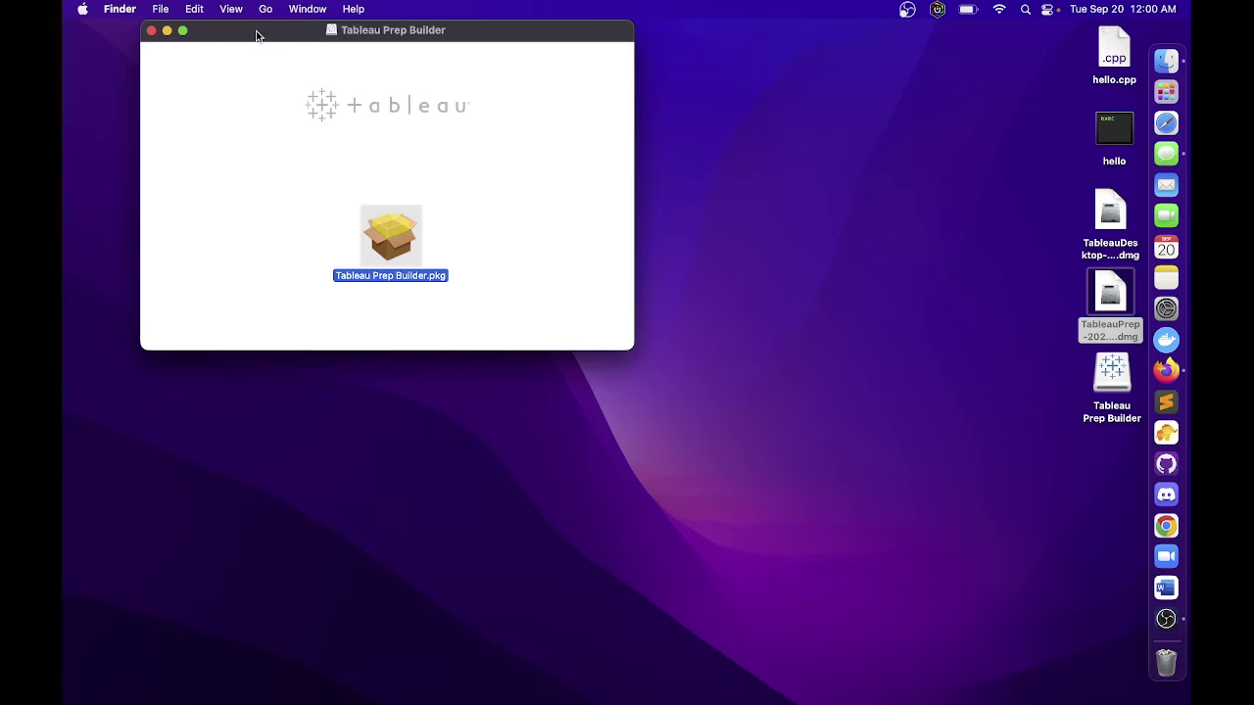
left_click_drag(257, 32, 307, 47)
left_click(201, 45)
left_click(1126, 386)
right_click(1104, 391)
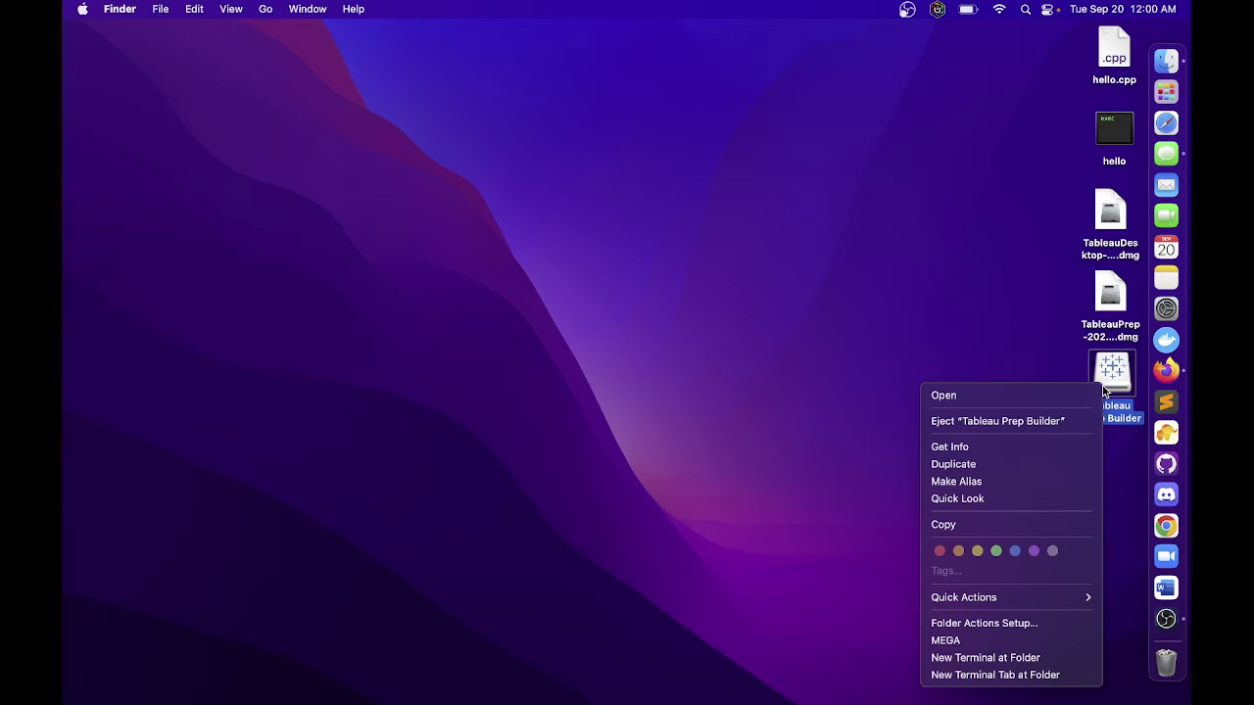
left_click(1076, 427)
Step: Launch Tableau Prep Builder from page 2 of Launchpad
left_click(1165, 91)
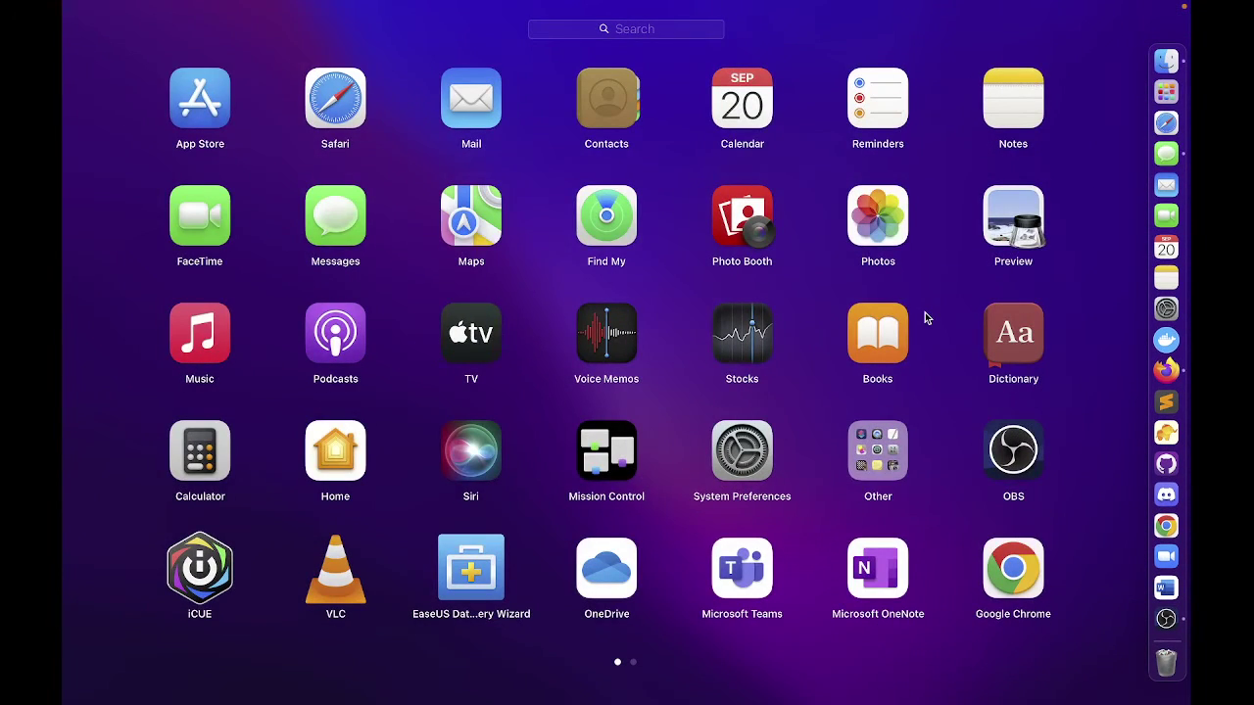
scroll(925, 318, "right", 5)
left_click(611, 446)
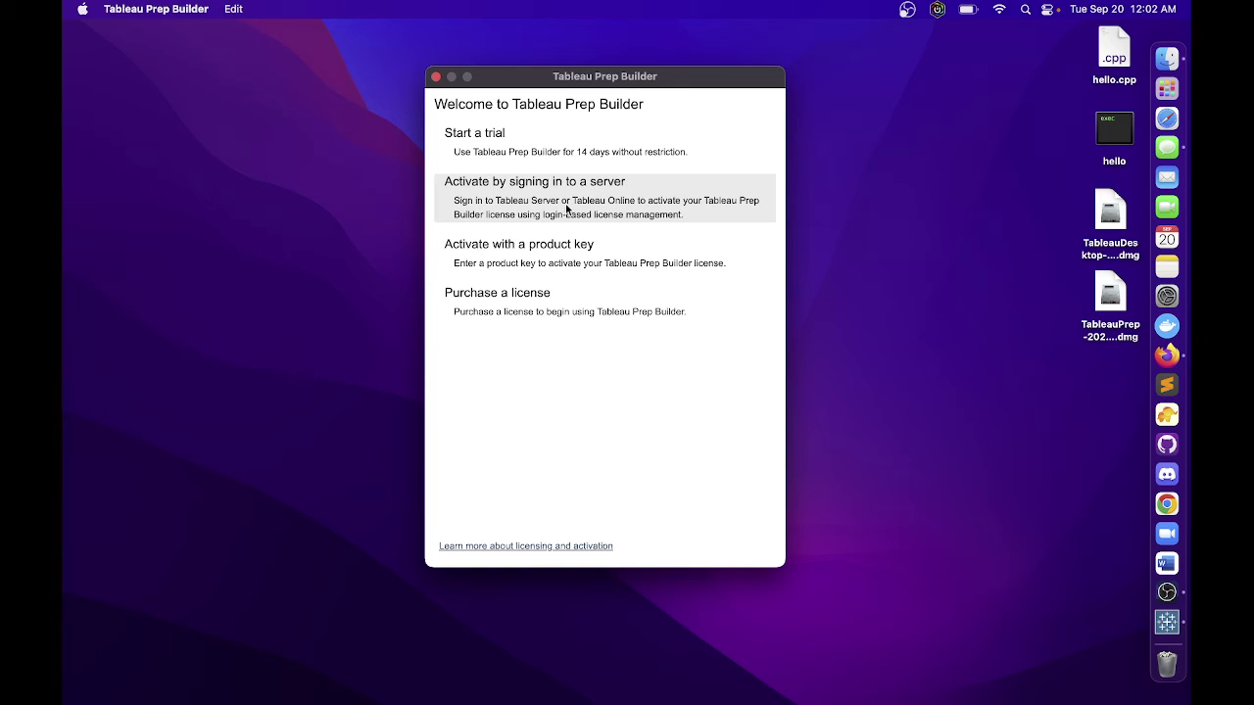
Step: Activate Tableau Prep Builder by pasting a product key and submitting it
left_click(546, 266)
left_click(551, 323)
key("super+v")
left_click(721, 548)
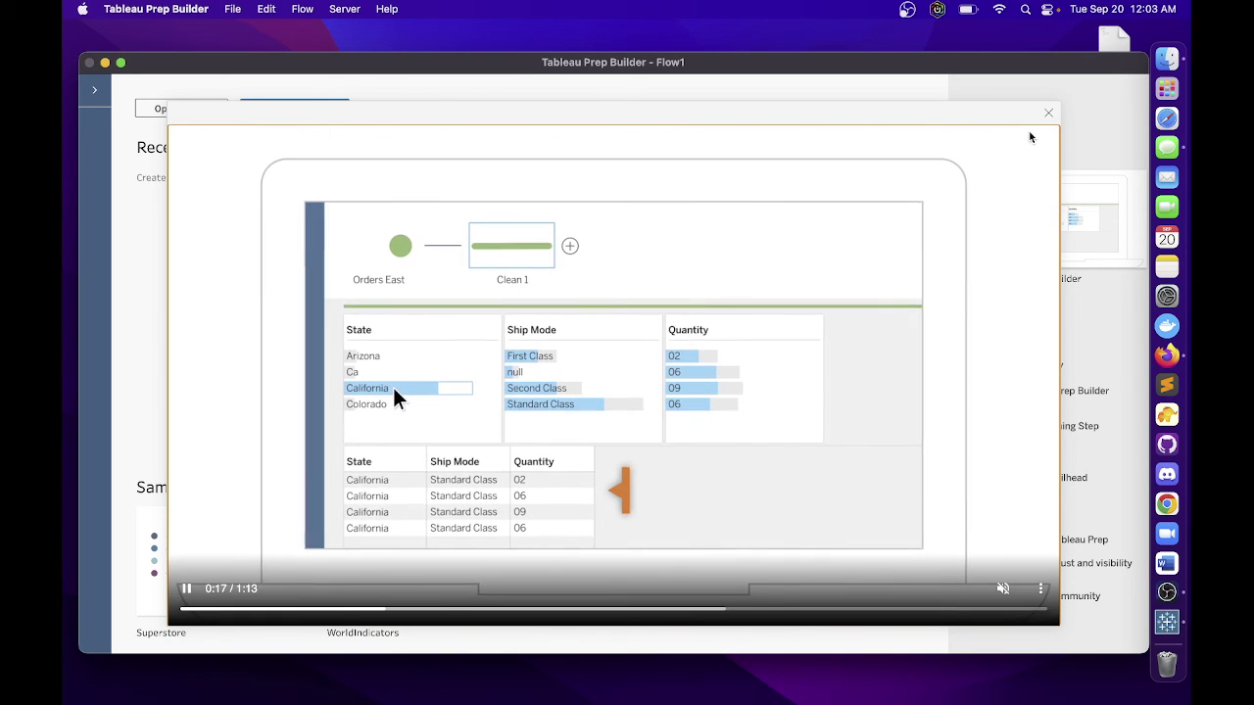